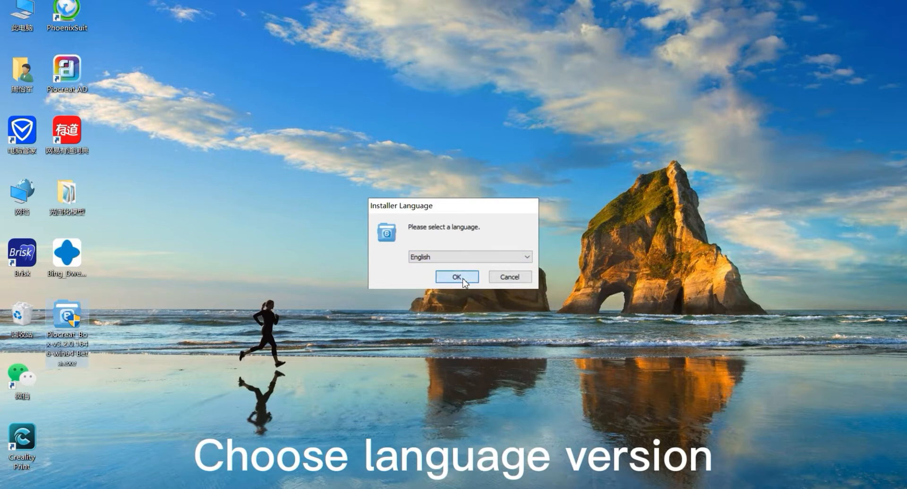
Accept the Piocreat BOX license agreement and set the destination folder to D:\Program Files\Piocreat BOX.
left_click(517, 346)
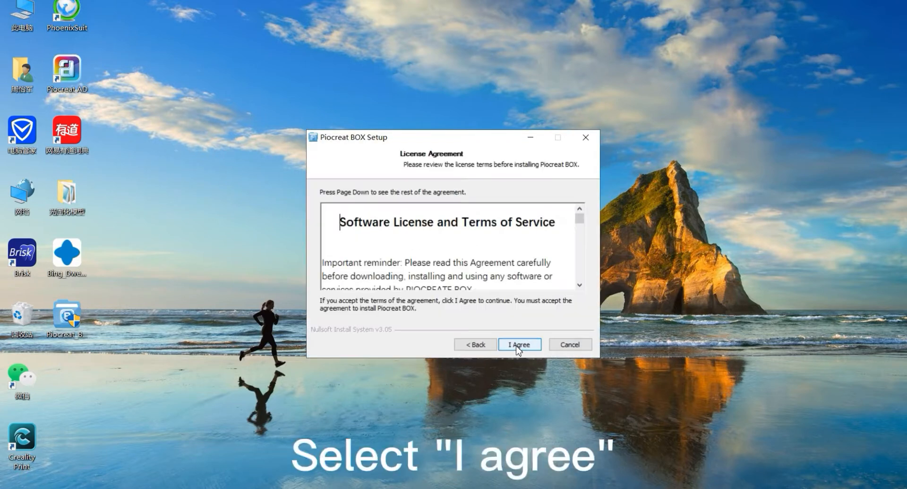
left_click(517, 346)
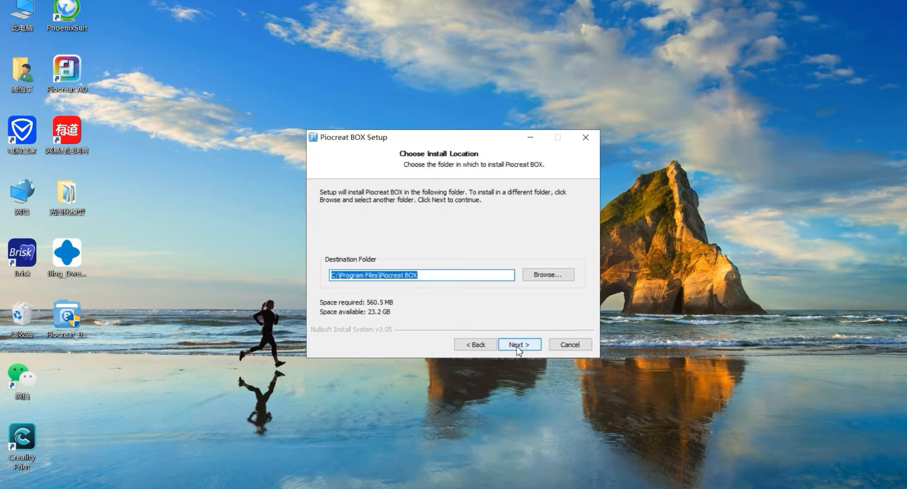
left_click(545, 276)
left_click(679, 123)
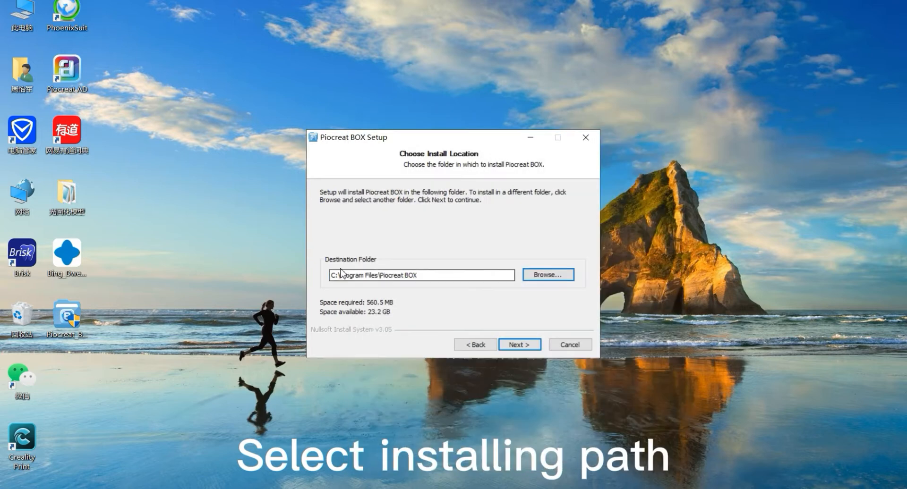
left_click(336, 277)
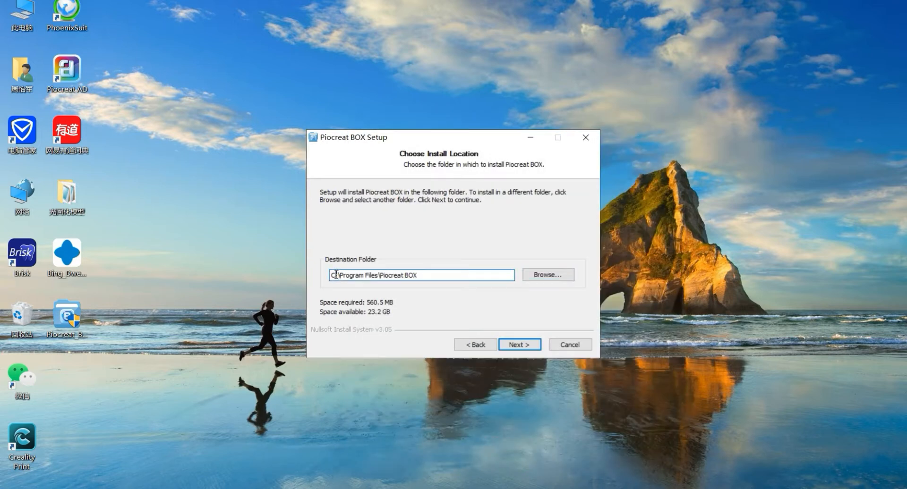
key("BackSpace")
type("D")
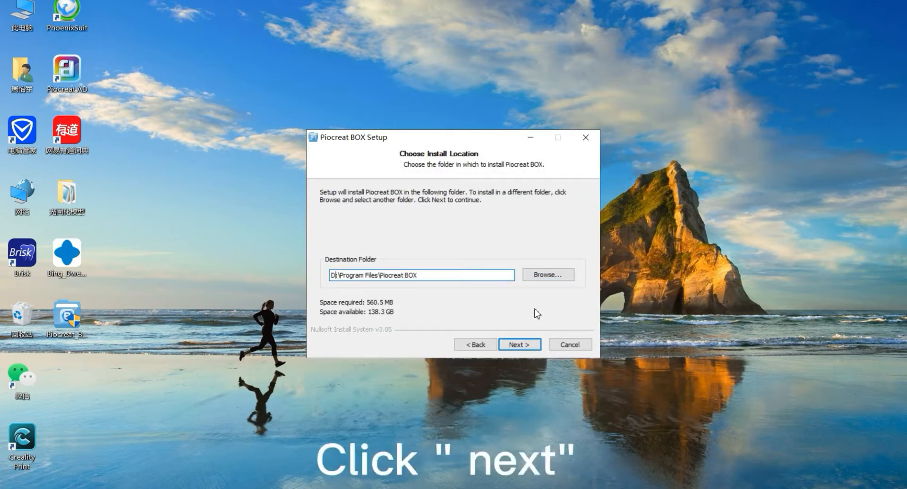
Install Piocreat BOX with the default Start Menu folder and finish the setup with the program set to run.
left_click(524, 343)
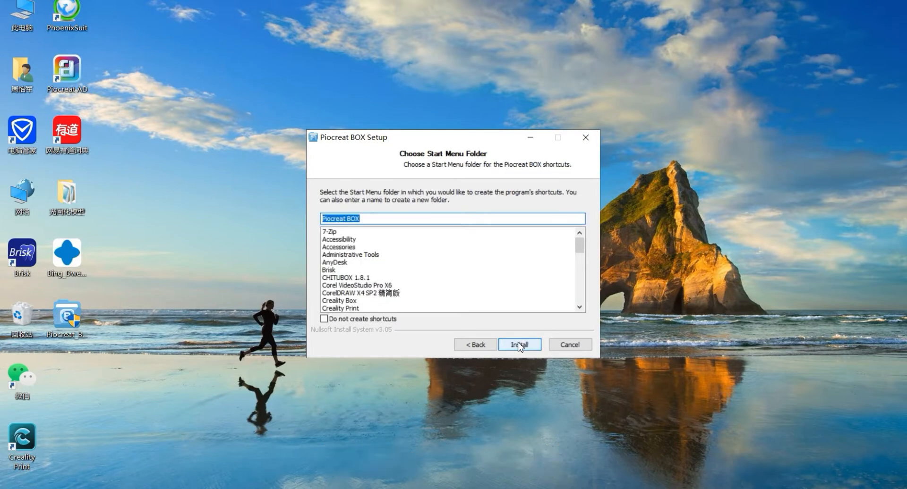
left_click(524, 348)
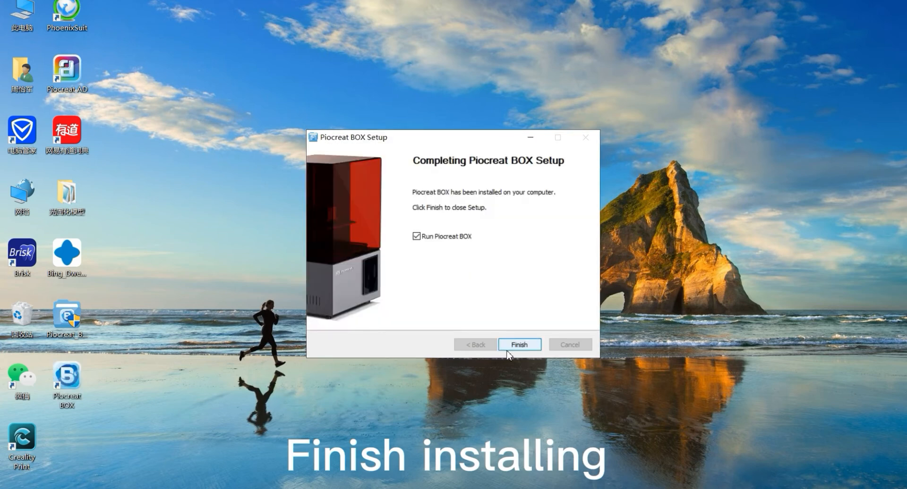
left_click(513, 347)
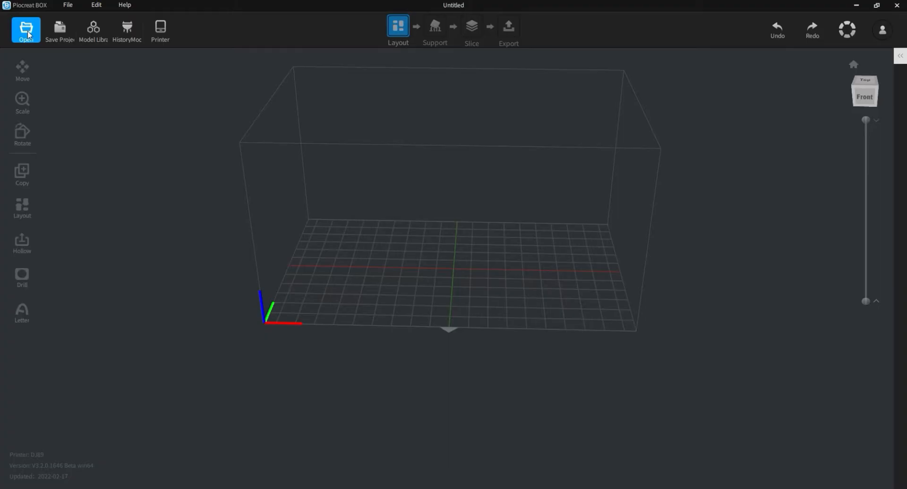
Choose DJ89 as the local printer and confirm the selection.
left_click(161, 31)
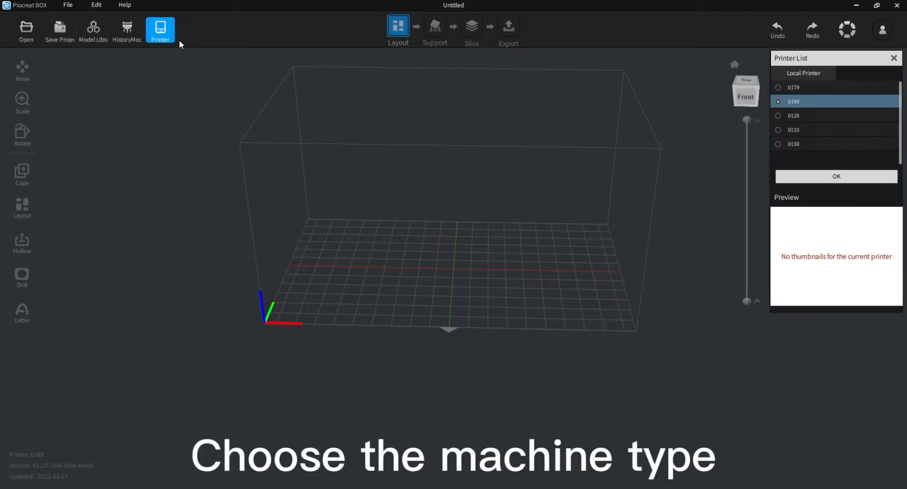
left_click(777, 101)
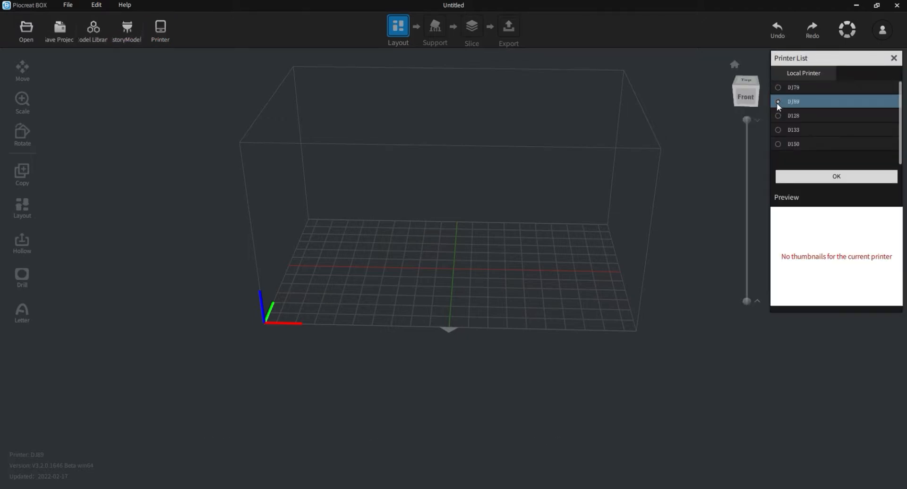
left_click(836, 178)
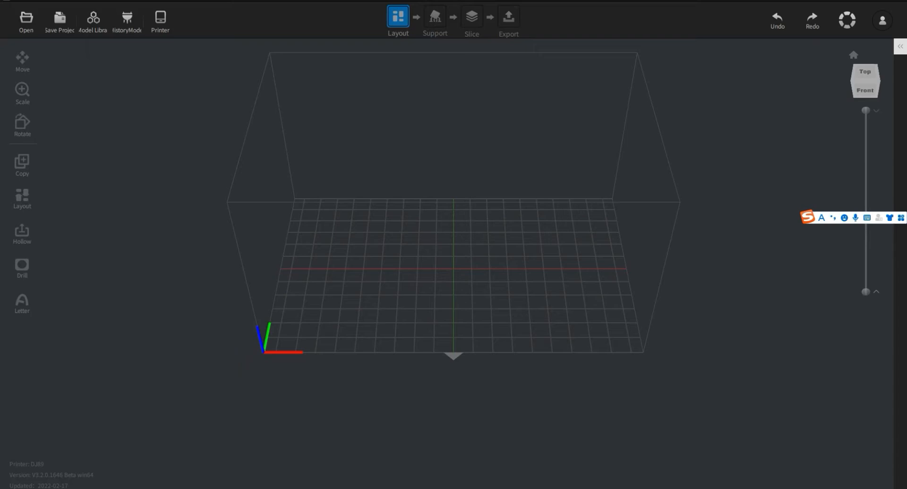
Import the dental model-logo STL file from the desktop and move the model to about X 97.5 mm, Y 56 mm.
left_click(26, 21)
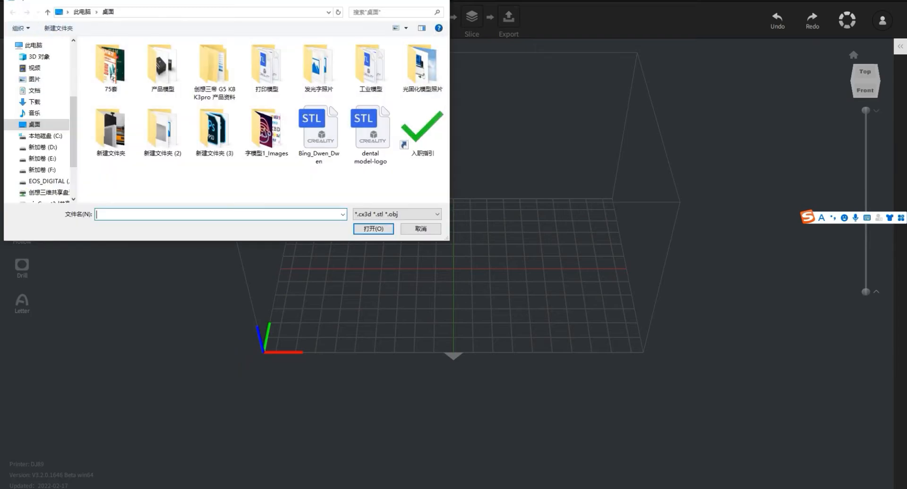
left_click(370, 134)
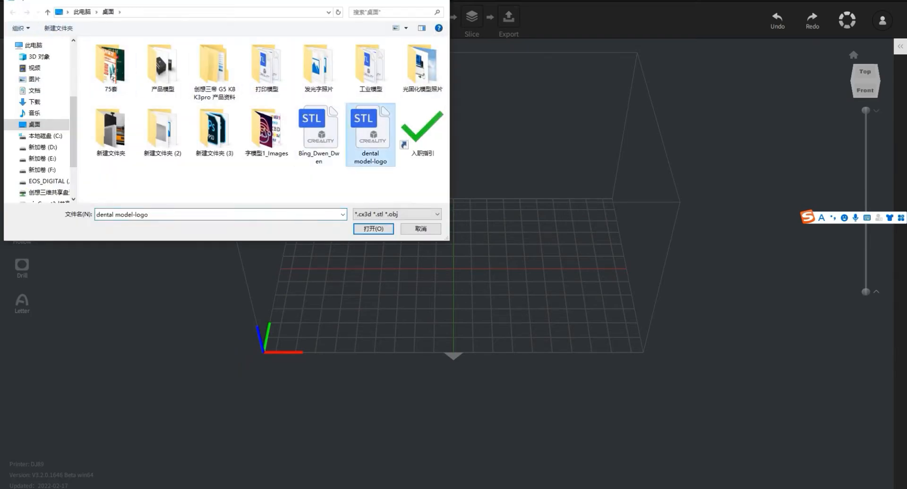
key("Return")
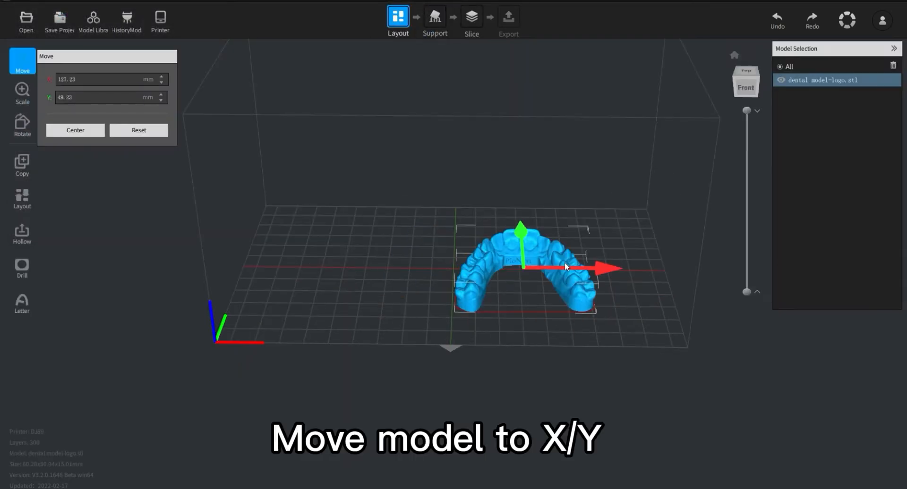
left_click_drag(564, 262, 441, 252)
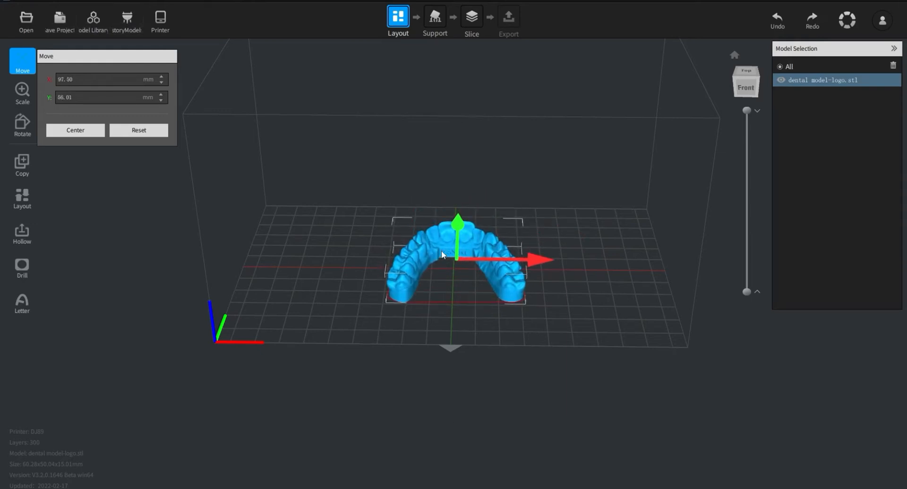
Scale the dental model uniformly to 200% with the ratio locked, and reset it to its original size.
left_click(24, 94)
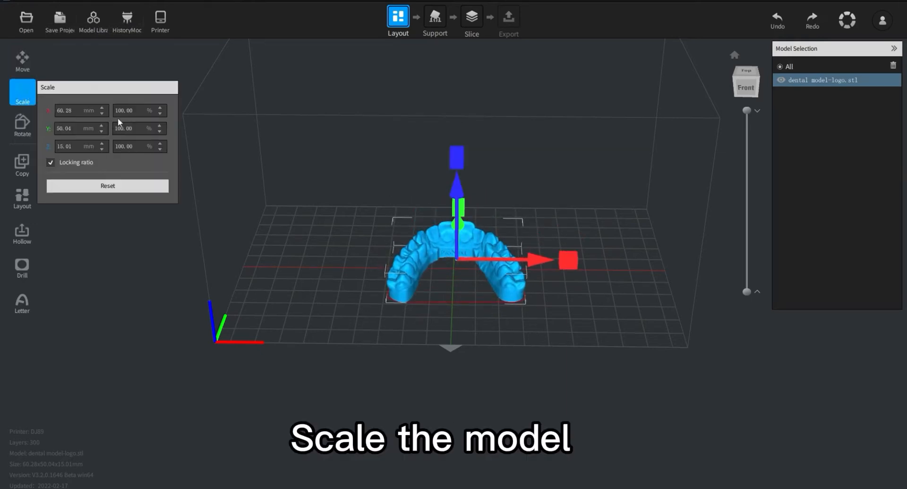
type("200")
key("Return")
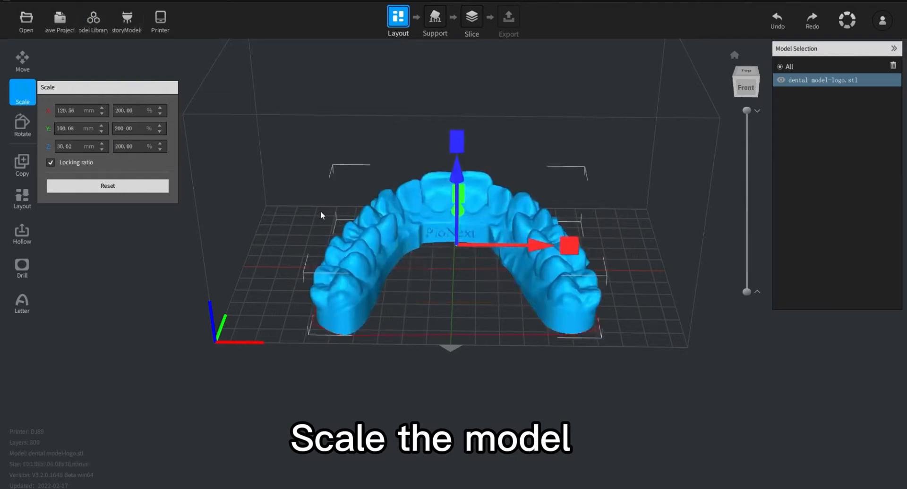
left_click(126, 186)
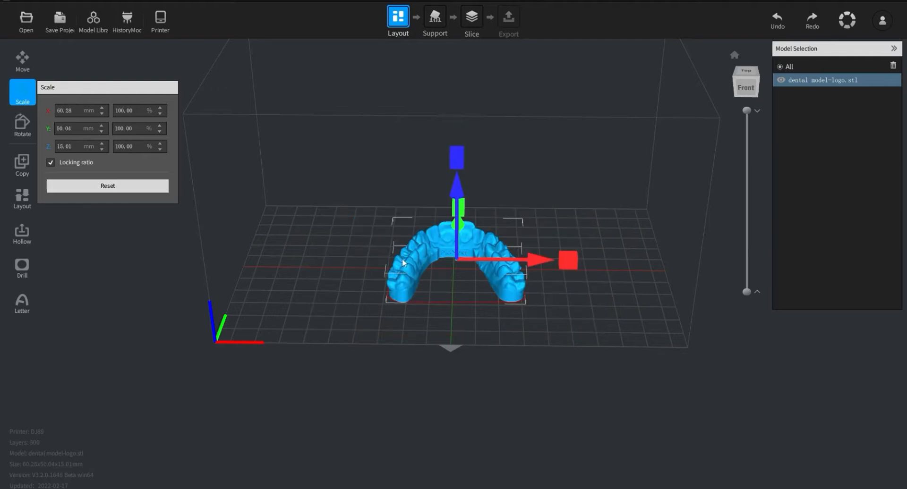
Rotate the dental model freehand by about 12° around the Y axis and about 20° around the Z axis.
left_click(23, 124)
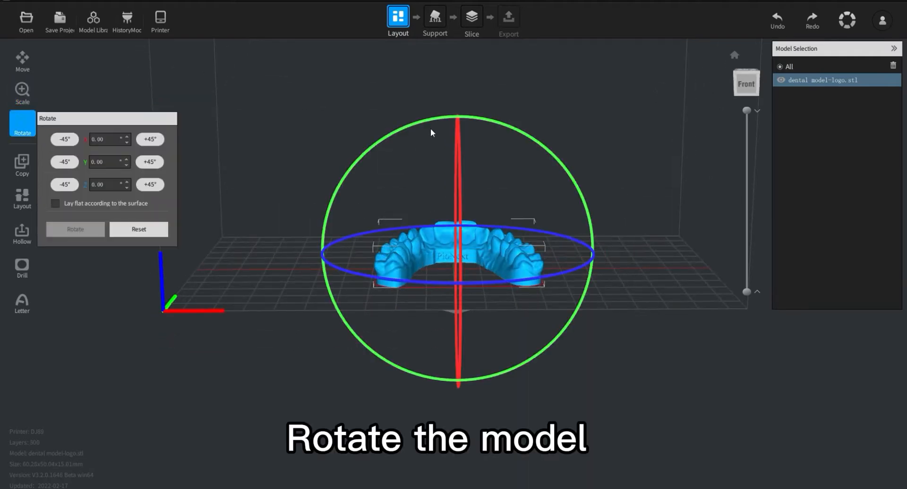
left_click_drag(431, 129, 455, 140)
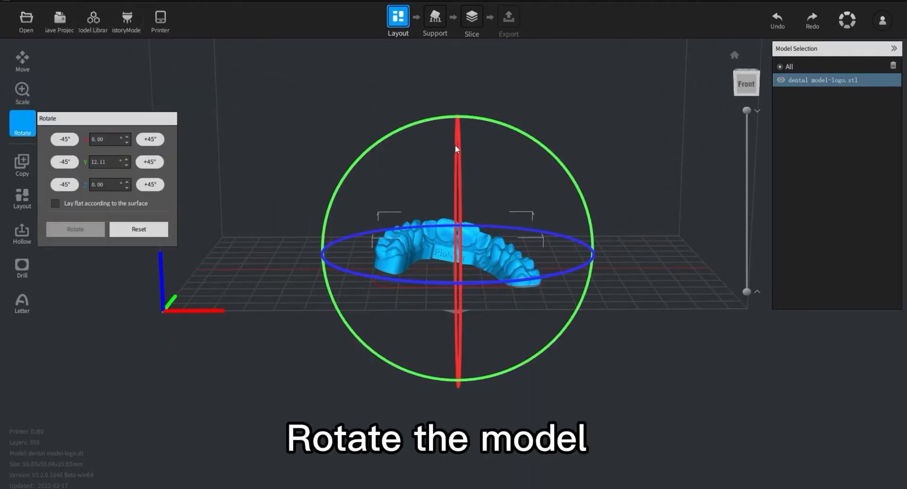
left_click_drag(354, 258, 338, 282)
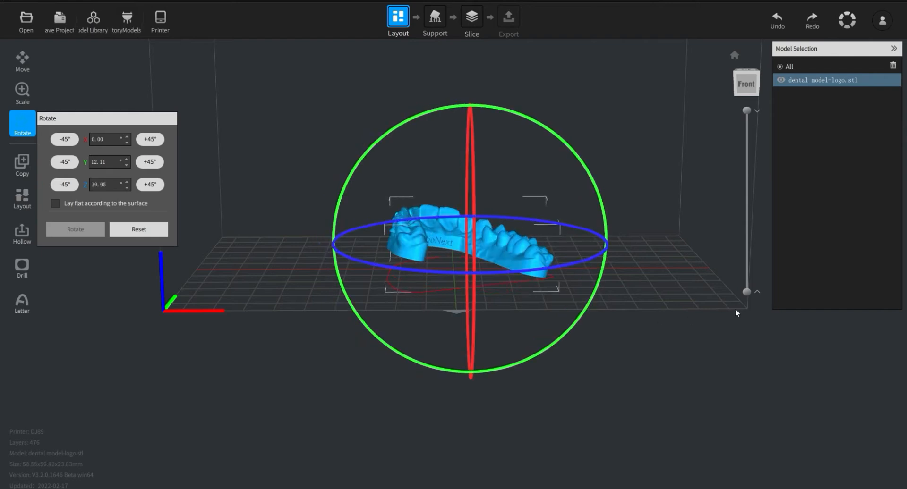
Lay the tilted dental model flat on the build plate using its underside as the reference surface.
right_click_drag(735, 309, 415, 234)
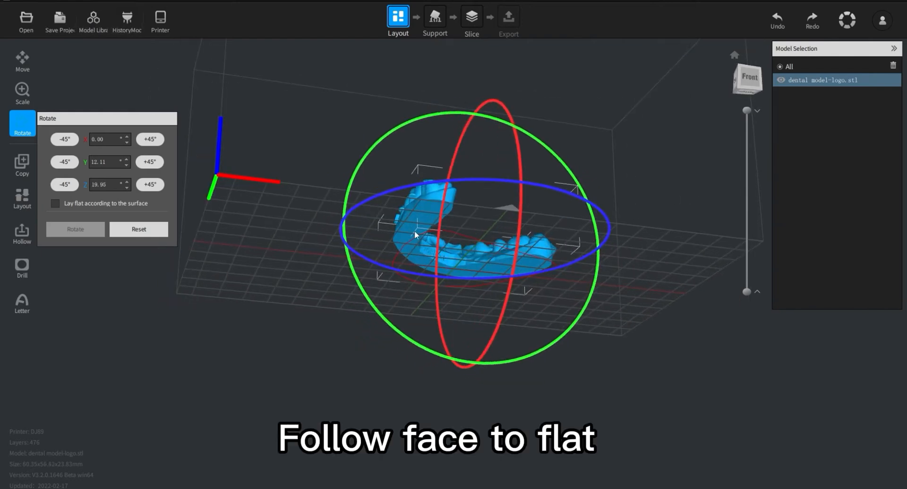
left_click(56, 203)
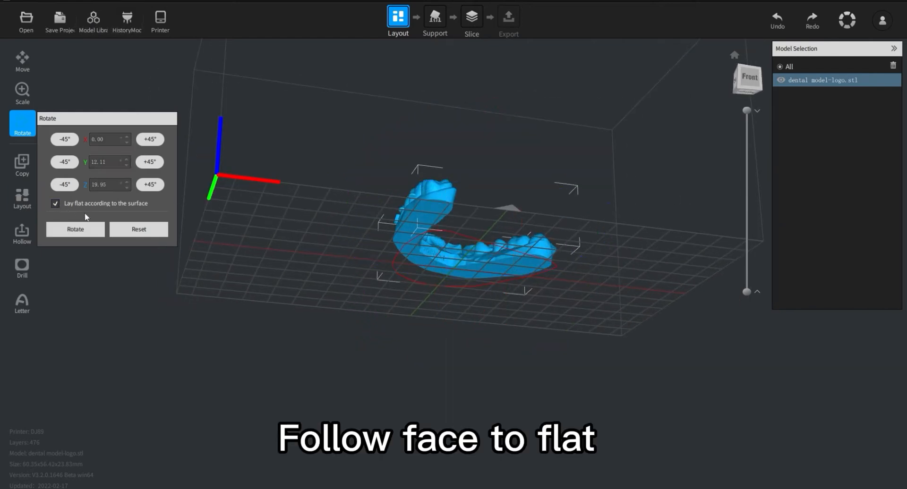
left_click(426, 220)
right_click_drag(426, 214, 443, 319)
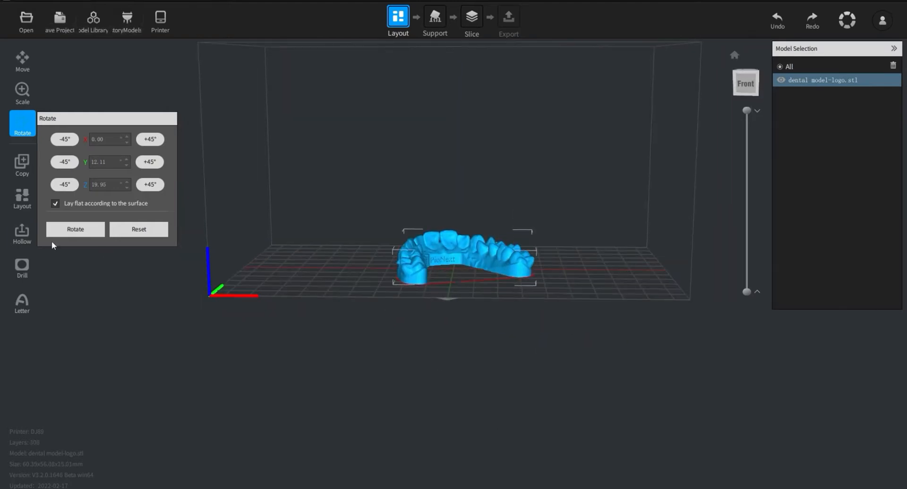
Add one copy of the dental model to the build plate.
left_click(22, 166)
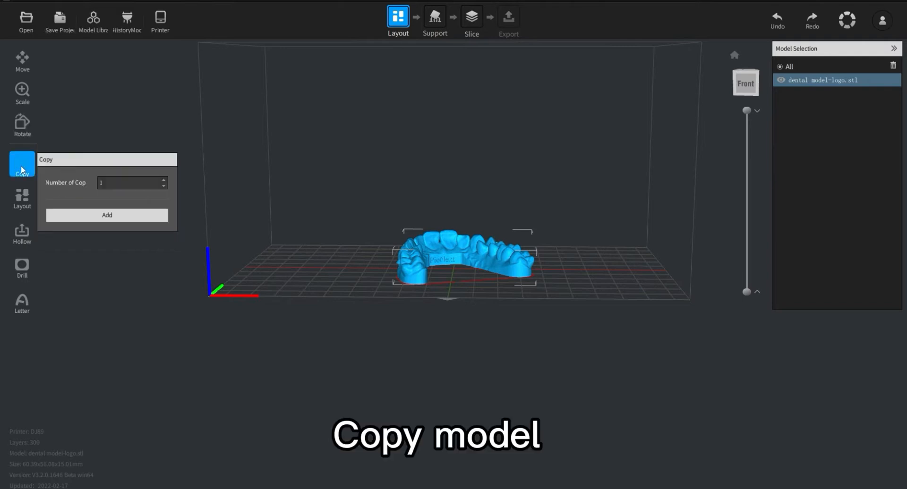
left_click(113, 215)
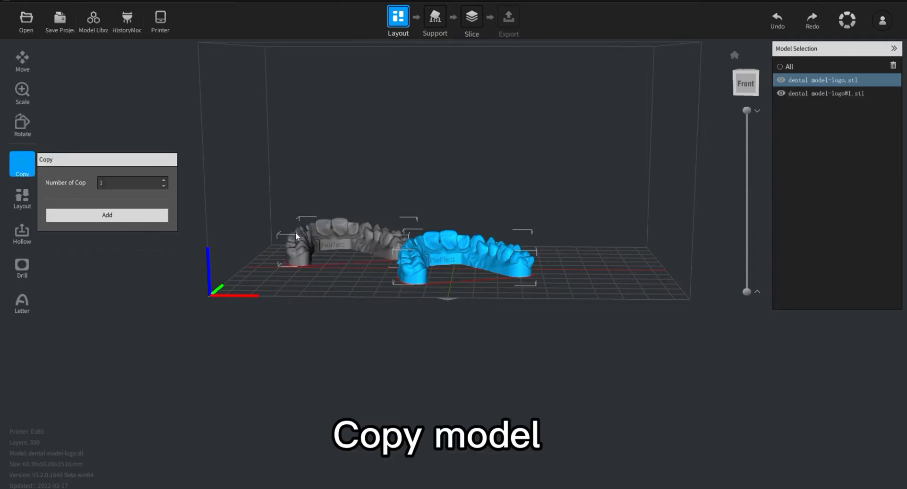
right_click_drag(295, 232, 466, 262)
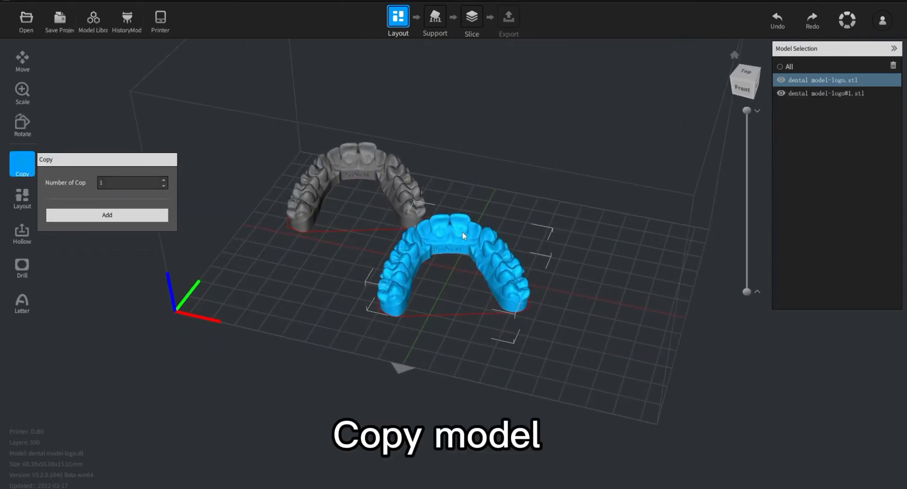
Move the original dental model and its copy by hand so they stand side by side on the build plate.
scroll(461, 227, "up", 2)
left_click_drag(475, 239, 514, 228)
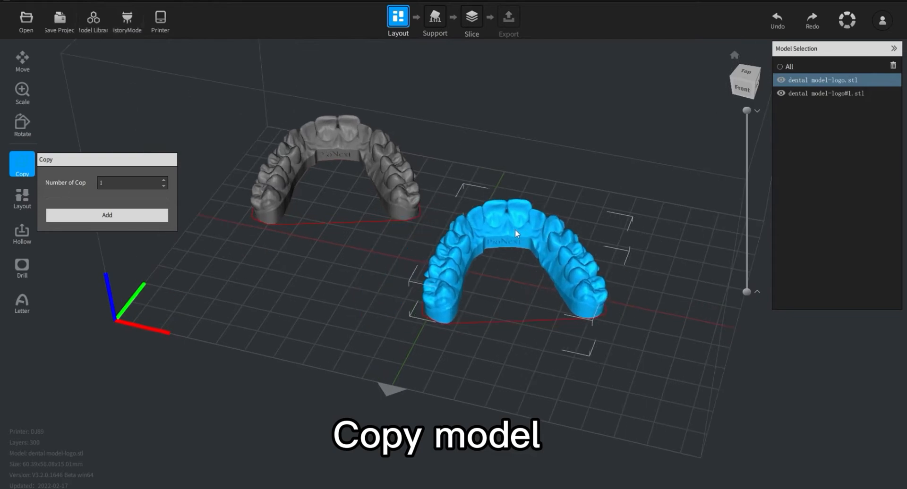
right_click_drag(532, 358, 598, 344)
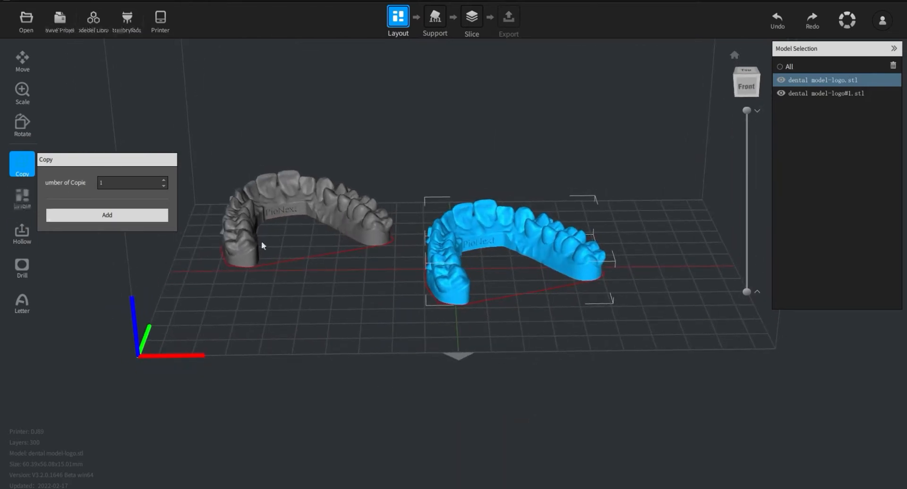
left_click_drag(283, 208, 291, 232)
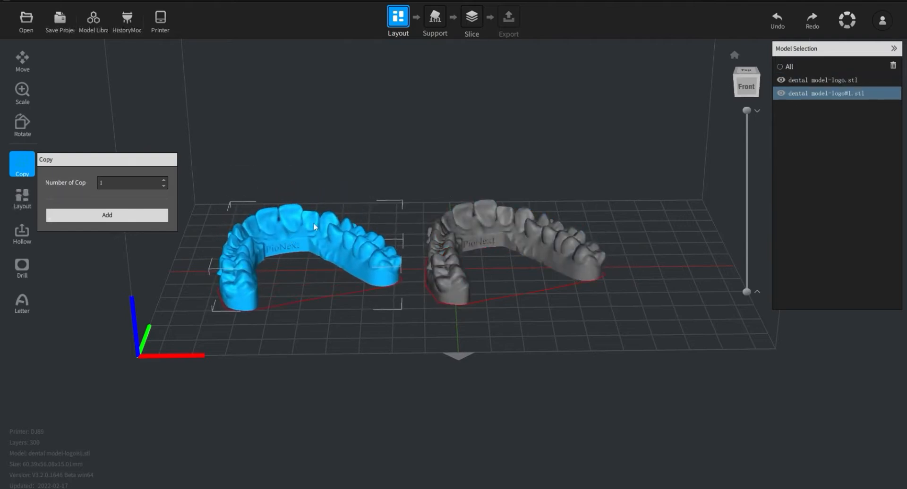
Arrange both dental models automatically with the Center layout.
left_click(466, 245)
left_click(21, 208)
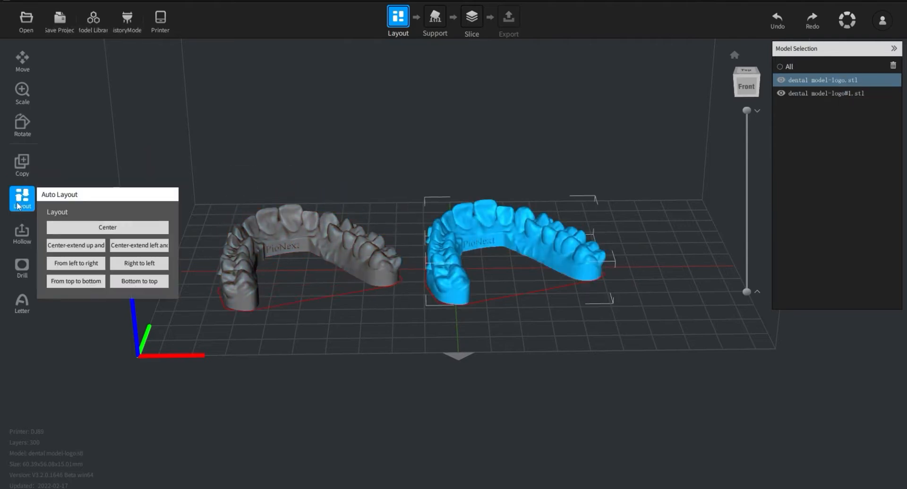
left_click(96, 229)
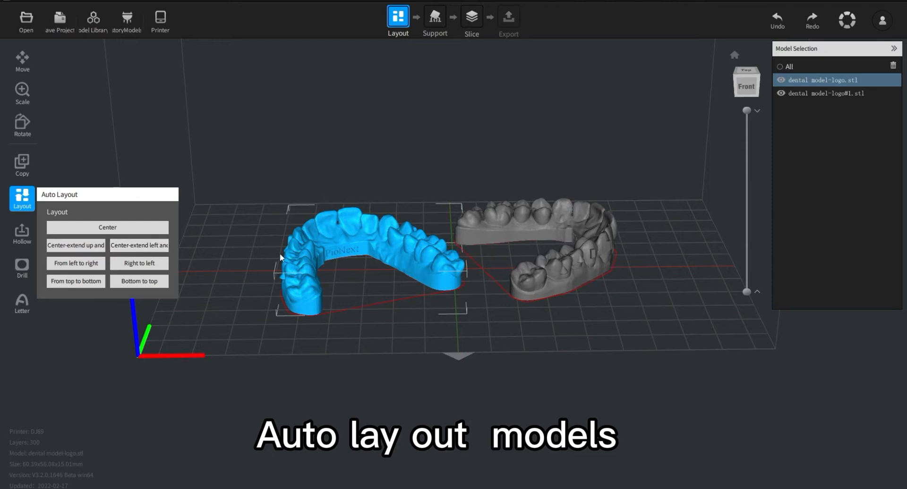
Delete the copied dental model and select the remaining original.
left_click(591, 247)
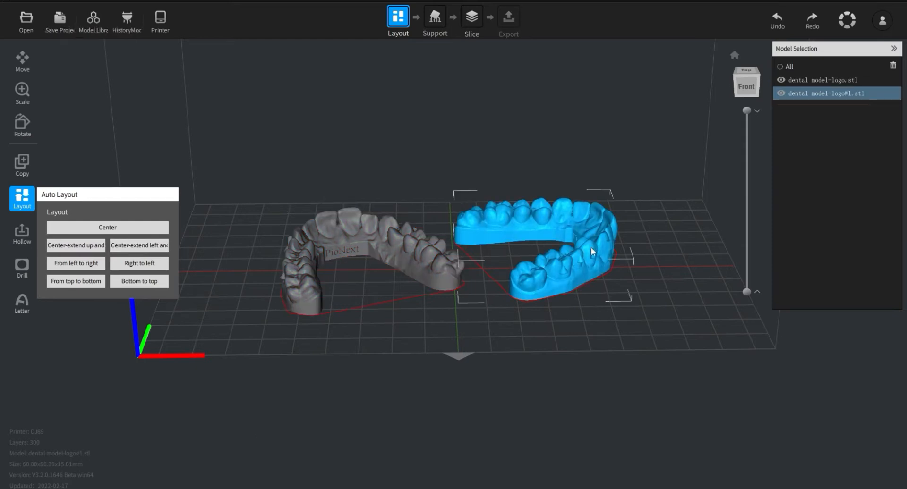
left_click(893, 66)
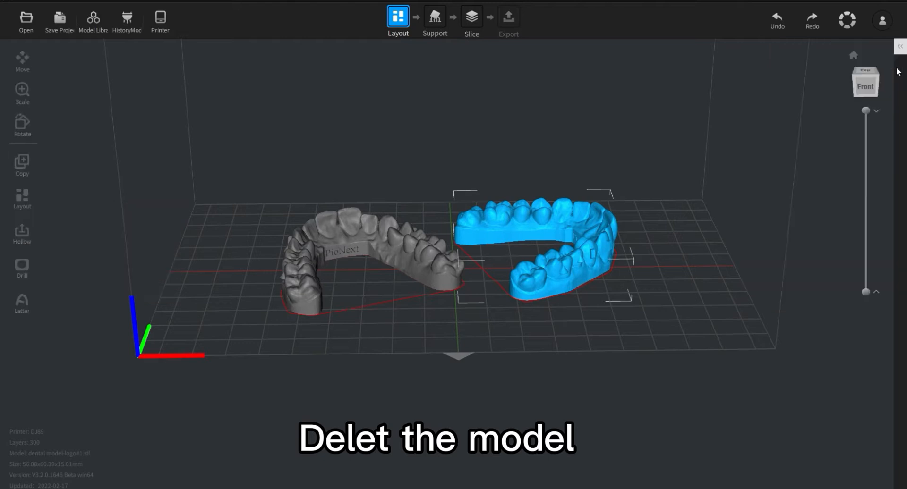
left_click(317, 265)
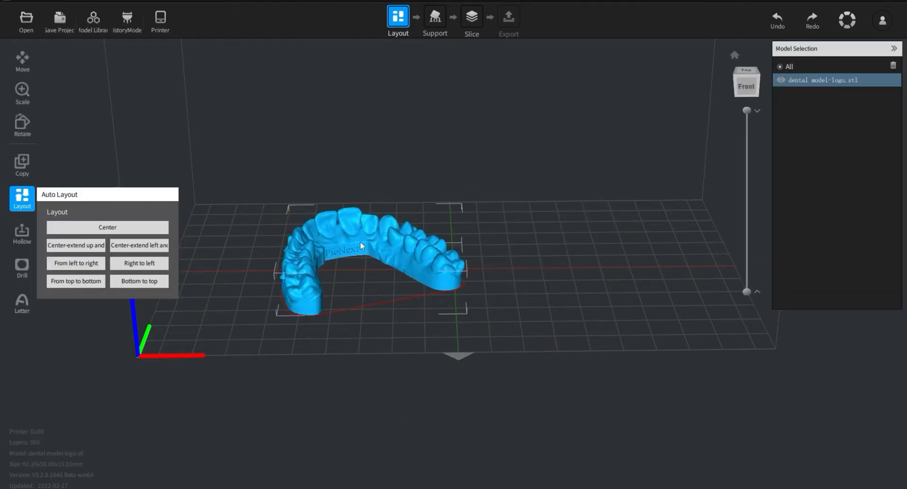
Center the dental model on the build plate and hollow it with 2 mm thickness and a 5% grid fill.
left_click(107, 227)
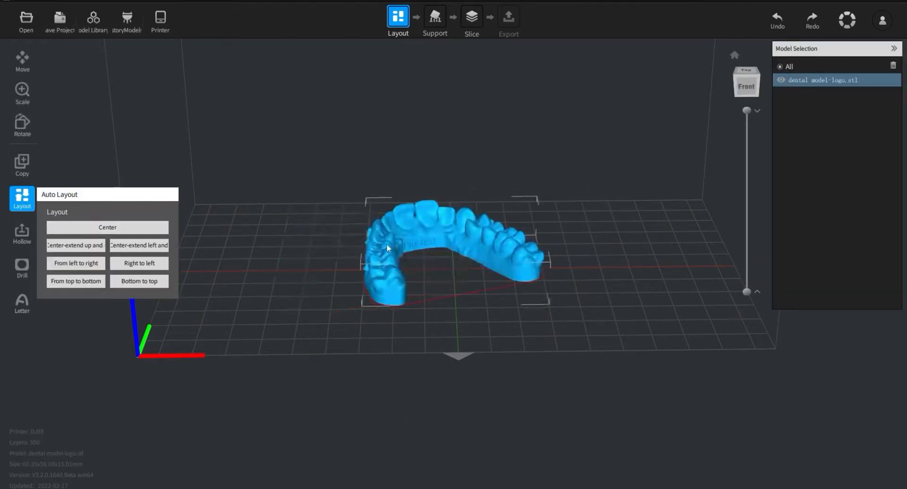
left_click(19, 233)
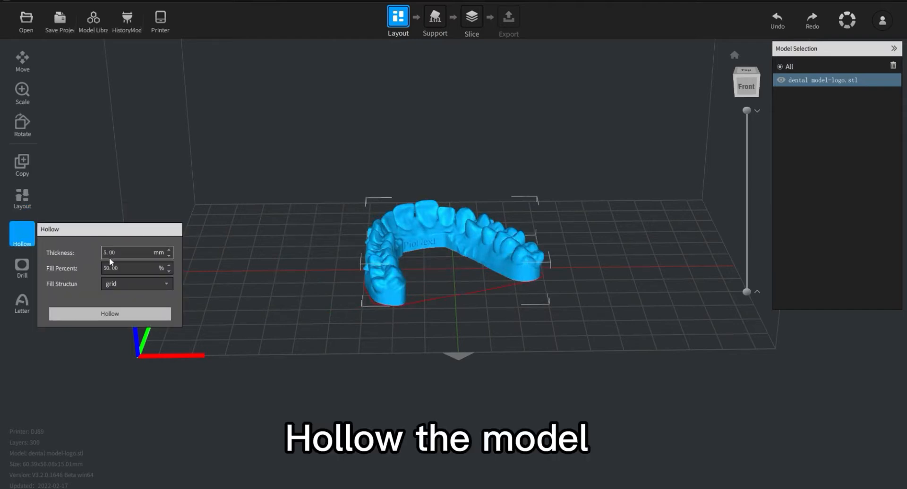
double_click(113, 253)
type("2")
double_click(111, 268)
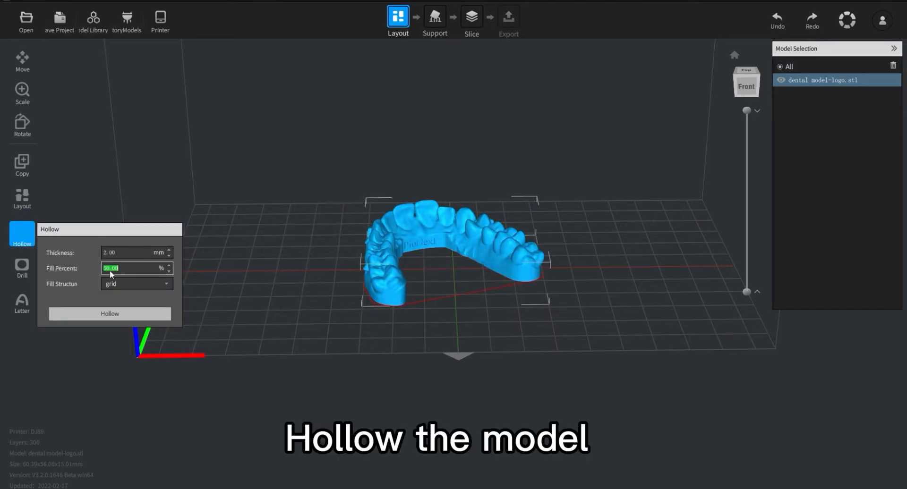
left_click(118, 309)
Examine the hollowed model's interior in cross-section near its base and restore the full-height view.
left_click_drag(457, 331, 239, 310)
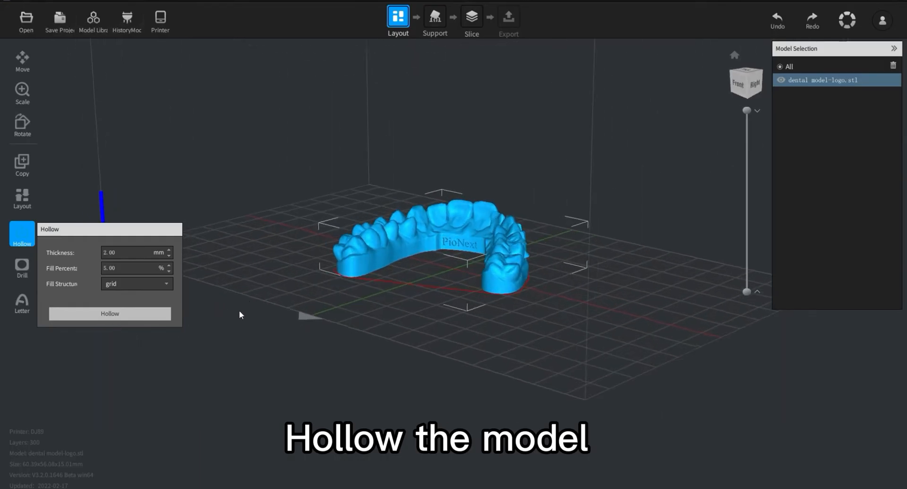
left_click_drag(747, 110, 740, 259)
right_click_drag(680, 249, 685, 273)
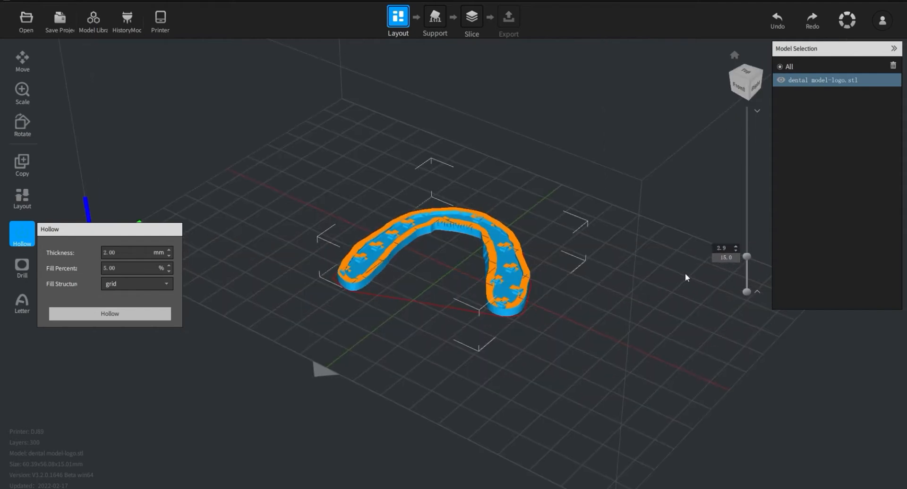
left_click_drag(745, 257, 740, 108)
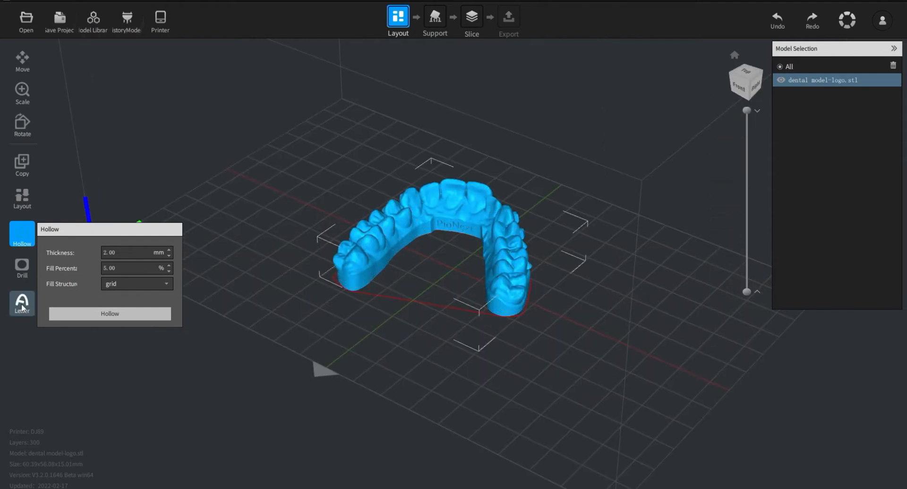
Drill circular holes of 3 mm size and 10 mm depth through the base of the dental model's left arm.
left_click(20, 270)
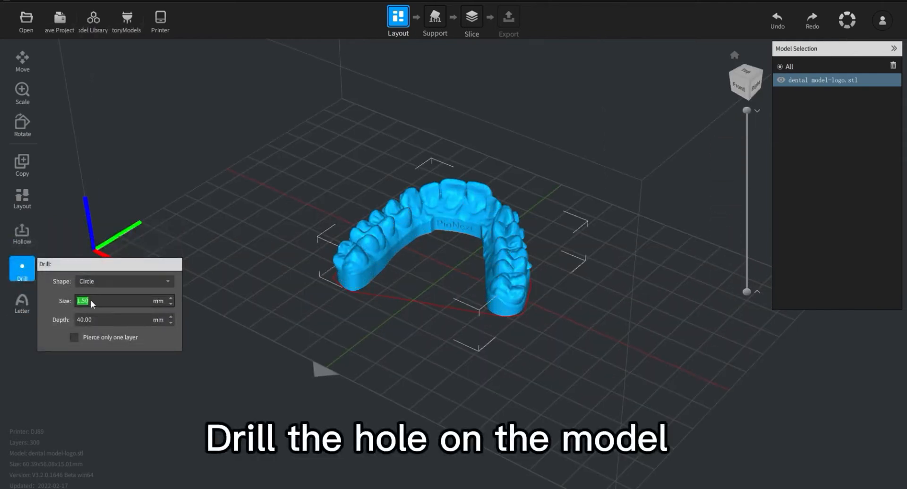
type("3")
double_click(90, 319)
type("10")
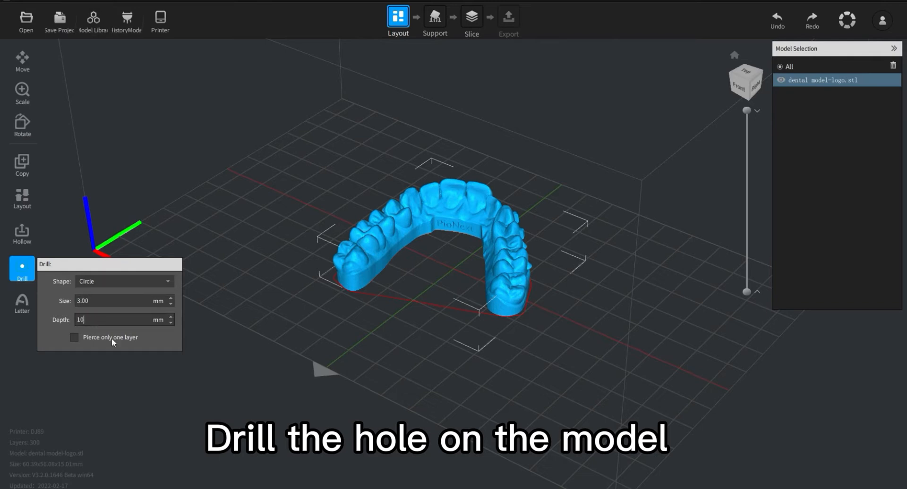
right_click_drag(199, 322, 339, 260)
left_click(335, 256)
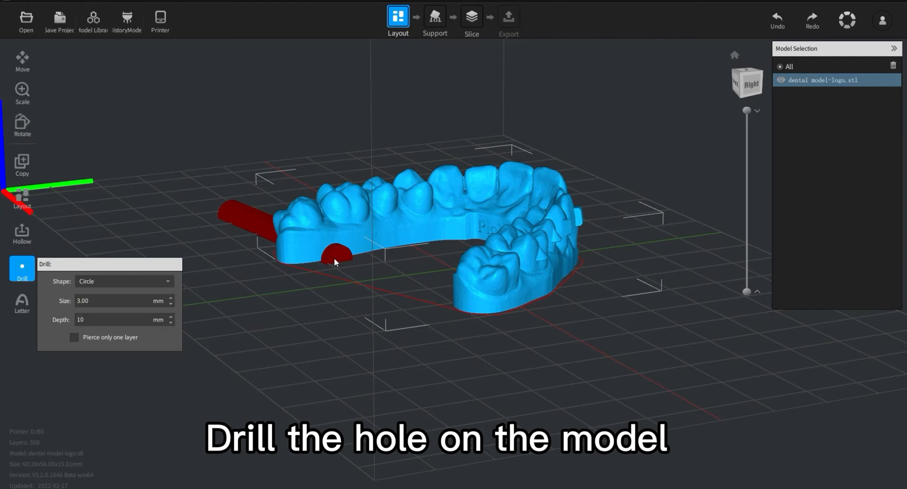
left_click(333, 258)
right_click_drag(353, 285, 440, 255)
left_click(401, 237)
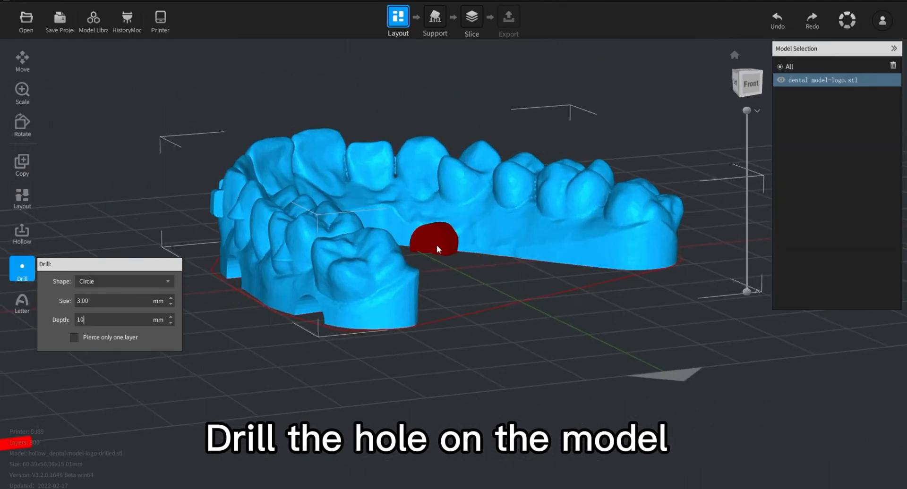
Drill two more circular holes of 3 mm size through the base of the opposite arm.
left_click(435, 248)
left_click(537, 259)
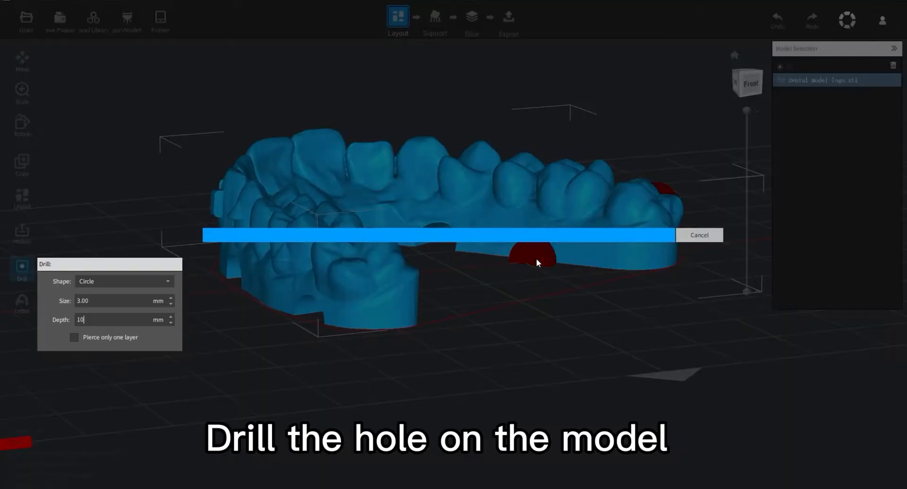
right_click_drag(536, 259, 448, 191)
right_click_drag(429, 370, 449, 395)
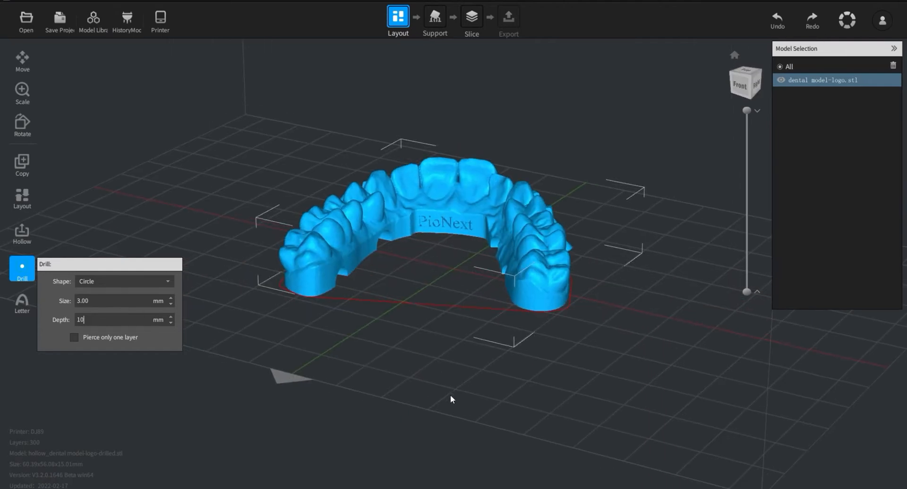
Letter an A with 3 mm font size and 2 mm thickness on the left arm's inner wall, between the drilled holes.
left_click(22, 301)
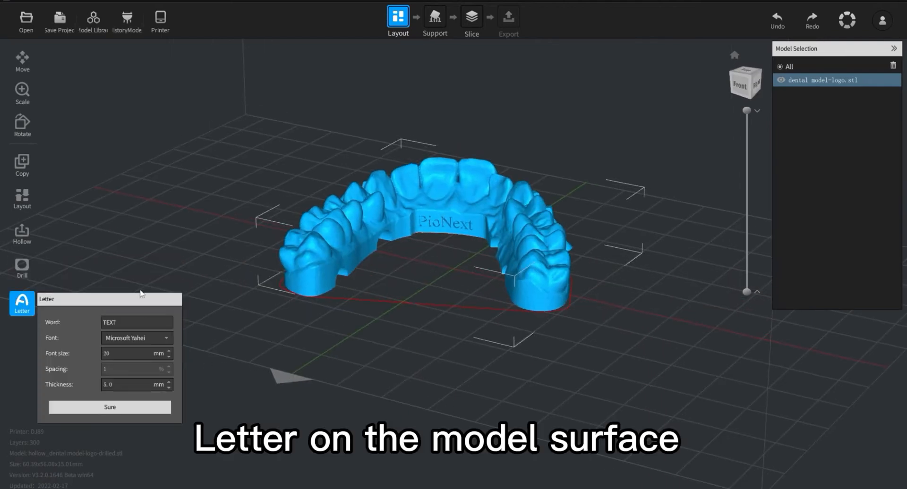
left_click(121, 321)
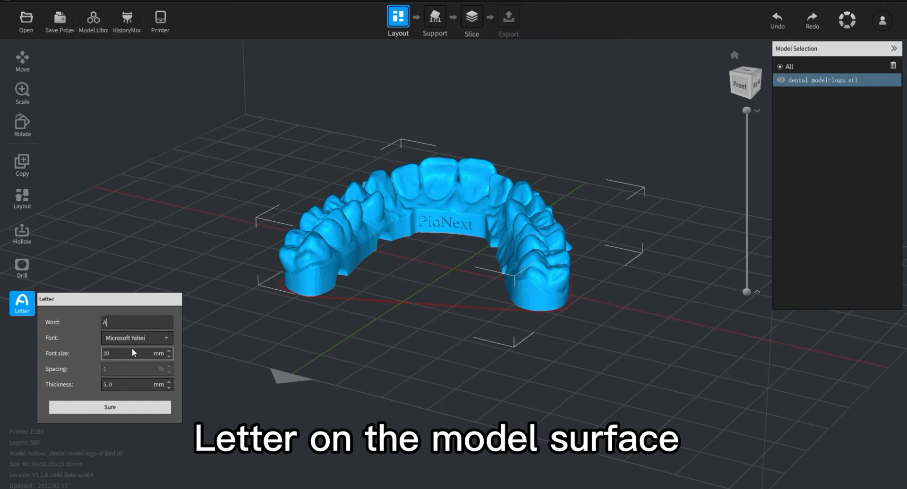
double_click(109, 353)
type("3")
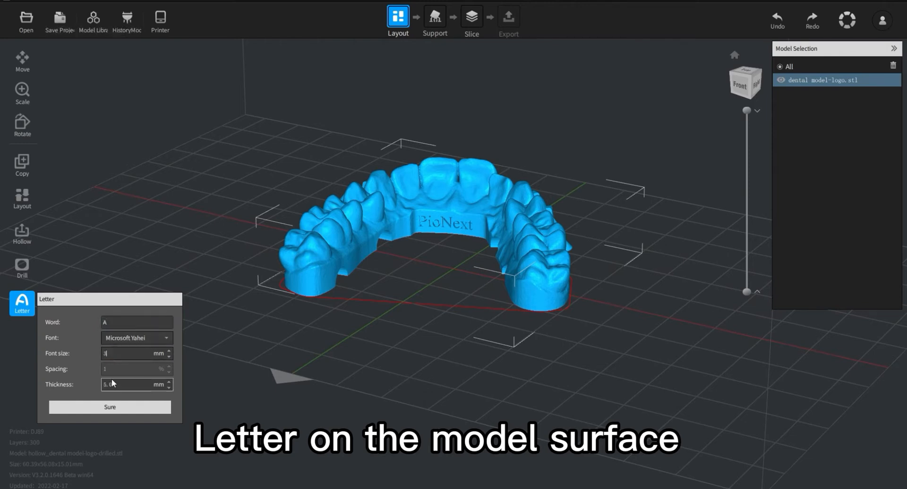
type("2")
left_click(142, 409)
scroll(326, 340, "up", 2)
right_click_drag(326, 345, 272, 326)
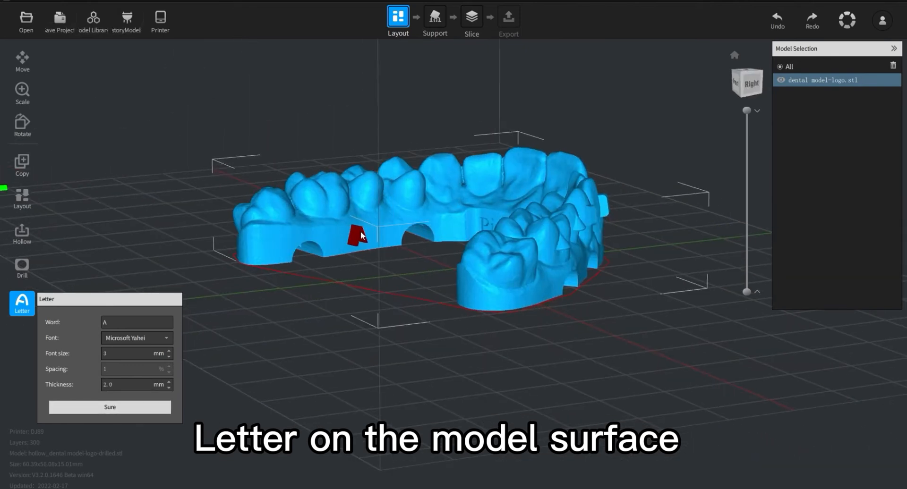
scroll(394, 265, "up", 2)
right_click_drag(369, 265, 322, 336)
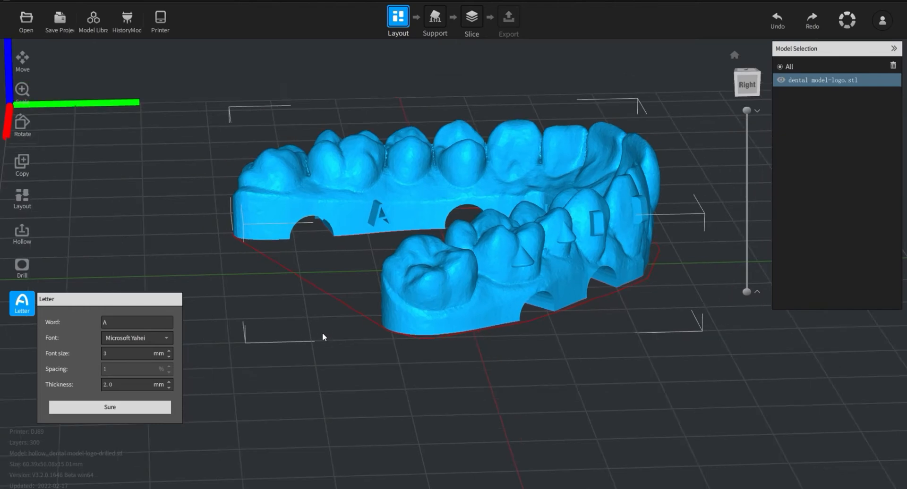
Open the support stage, compare the Light and Heavy support types, and keep Medium.
left_click(443, 16)
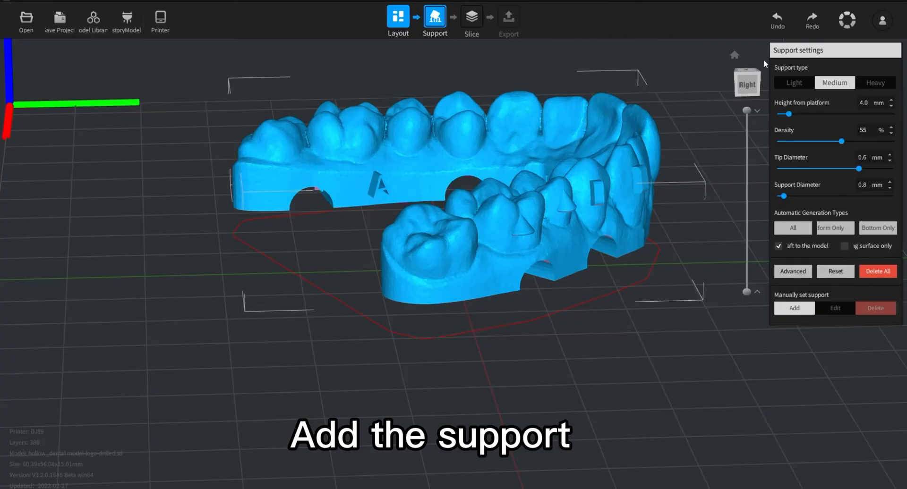
left_click(793, 82)
left_click(834, 82)
left_click(875, 83)
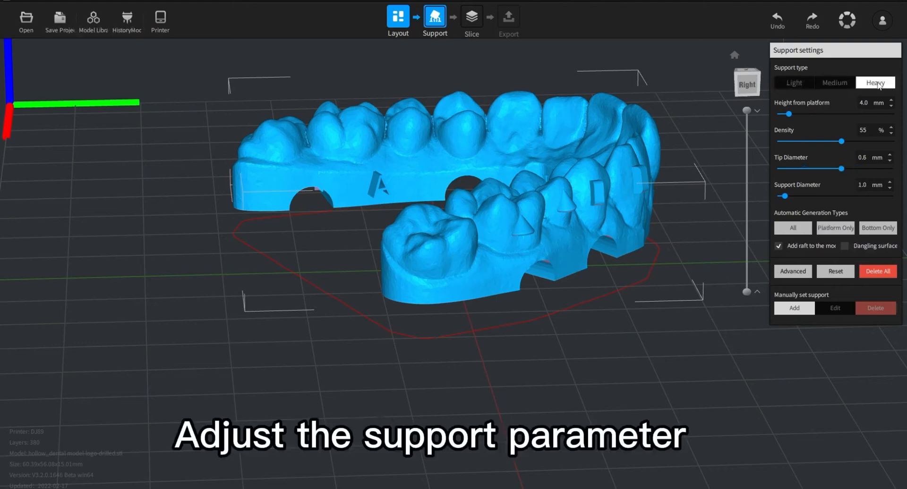
left_click(835, 83)
Set height from platform to 5 mm, density to 45% and support diameter to 0.9 mm, and generate all supports automatically.
left_click(890, 99)
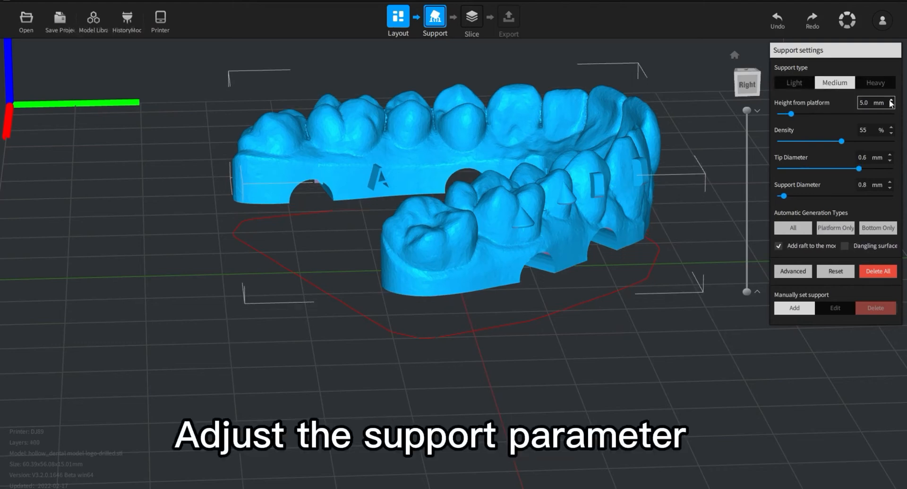
left_click(891, 132)
left_click(890, 133)
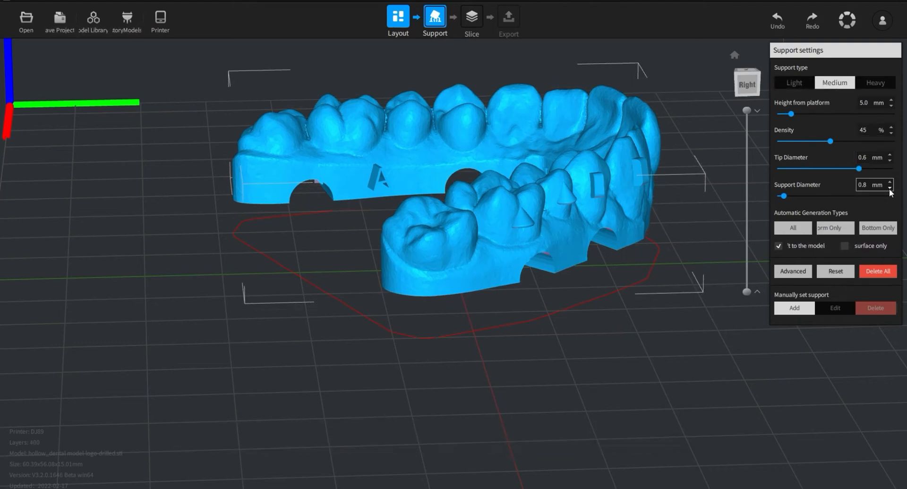
left_click(890, 182)
left_click(793, 228)
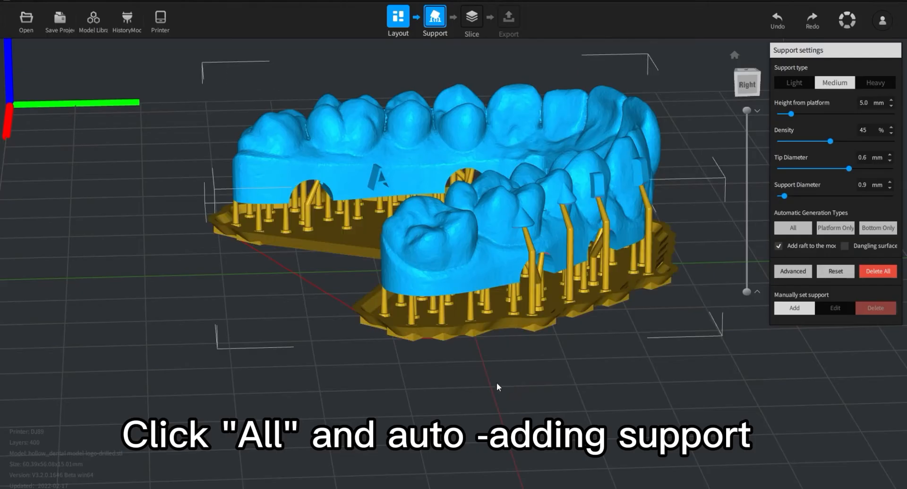
Delete the four tall supports that reach the raised shapes on the outer side of the right arm.
scroll(491, 382, "up", 3)
right_click_drag(489, 382, 354, 348)
left_click(887, 308)
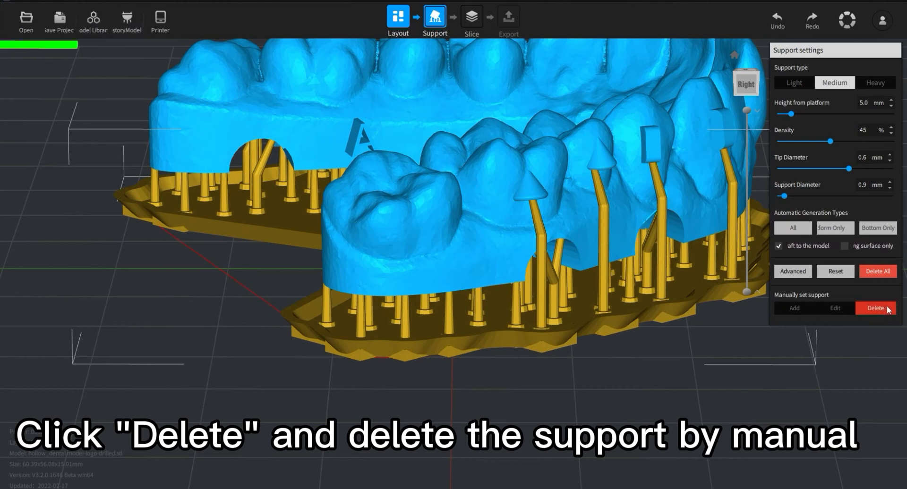
left_click(600, 199)
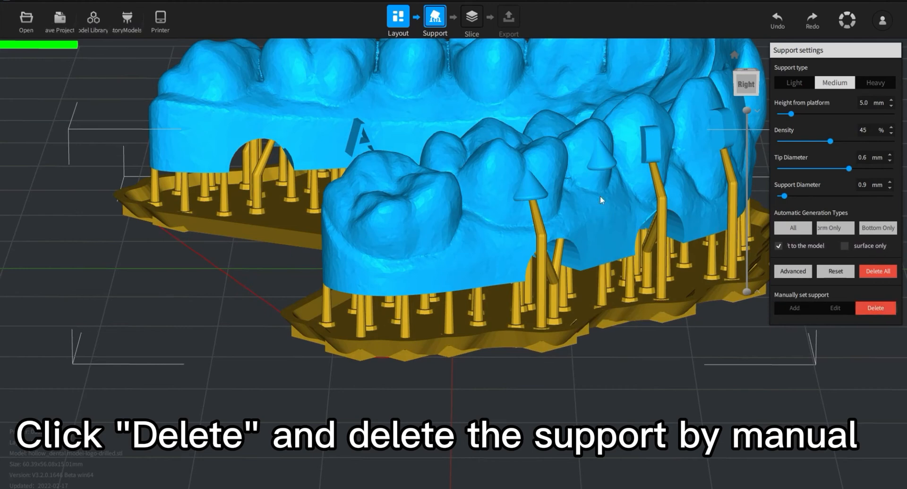
left_click(542, 234)
left_click(662, 184)
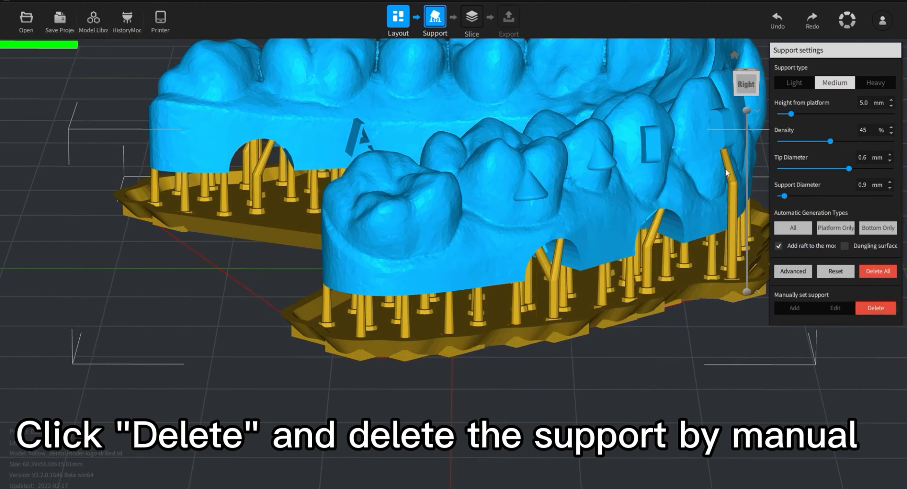
left_click(729, 168)
Add supports by hand to the arch's inner wall on both sides of the PioNext lettering.
scroll(585, 337, "down", 3)
right_click_drag(584, 337, 632, 315)
left_click(792, 309)
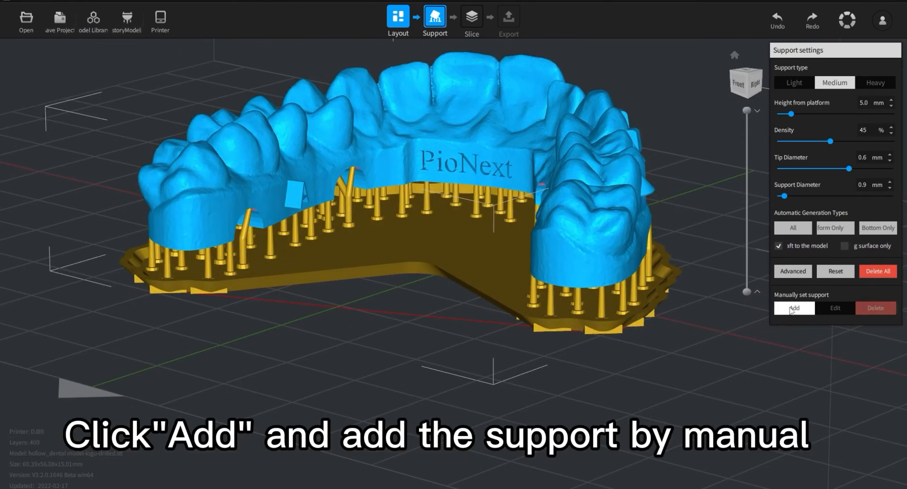
left_click(380, 173)
left_click(396, 172)
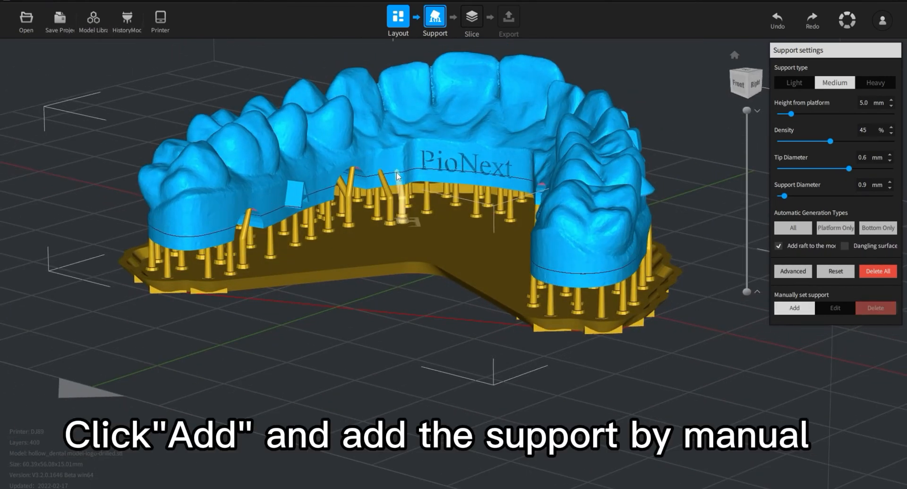
scroll(455, 241, "up", 2)
right_click_drag(456, 241, 501, 239)
left_click(477, 158)
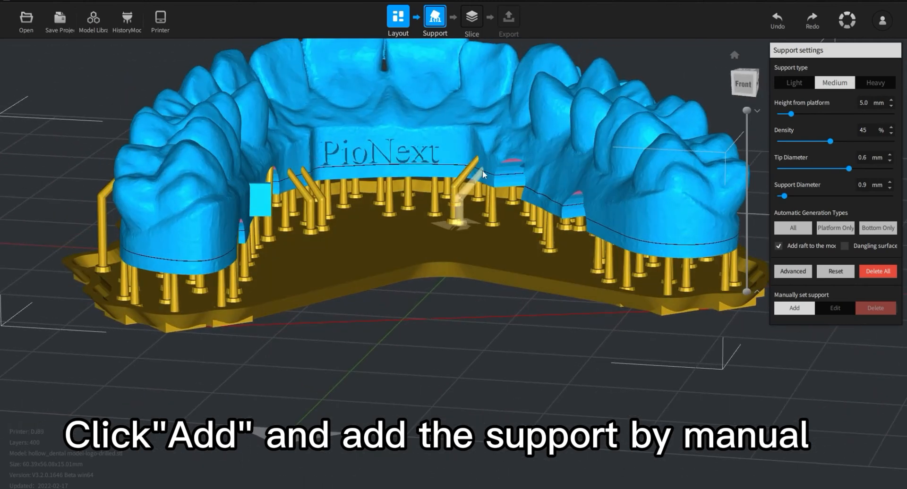
scroll(482, 238, "down", 3)
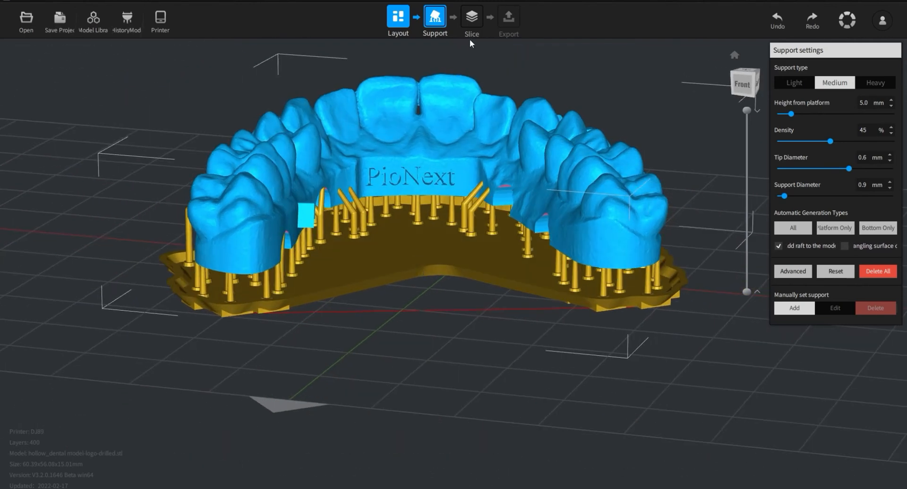
Set the exposure time to 2.9 s and the rising height to 8 mm, and slice the supported model.
left_click(471, 22)
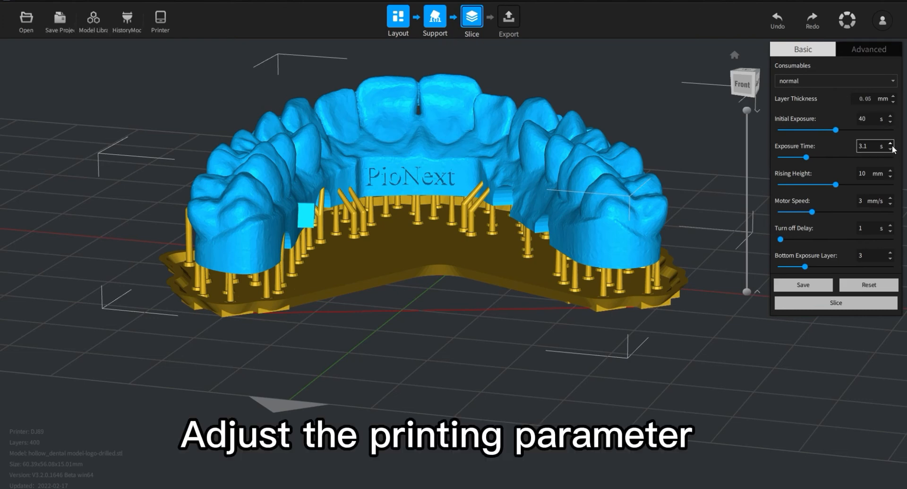
left_click(890, 176)
left_click(890, 177)
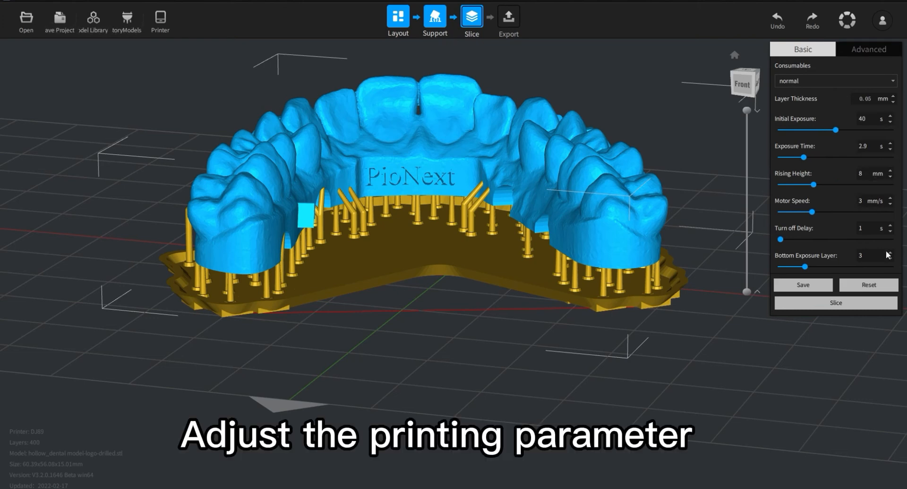
left_click(823, 304)
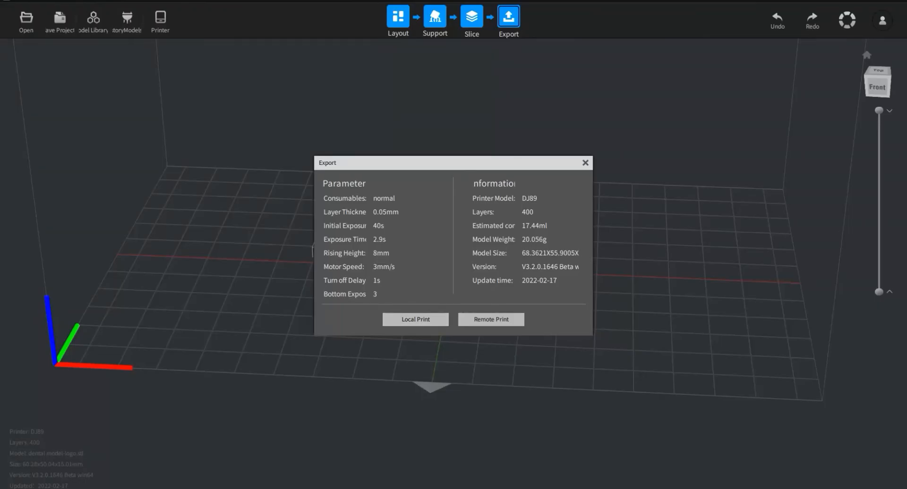
Export the sliced model for local printing as a cxdlp file named dental mode123l-logo on the Desktop, and dismiss the completion message.
left_click(415, 319)
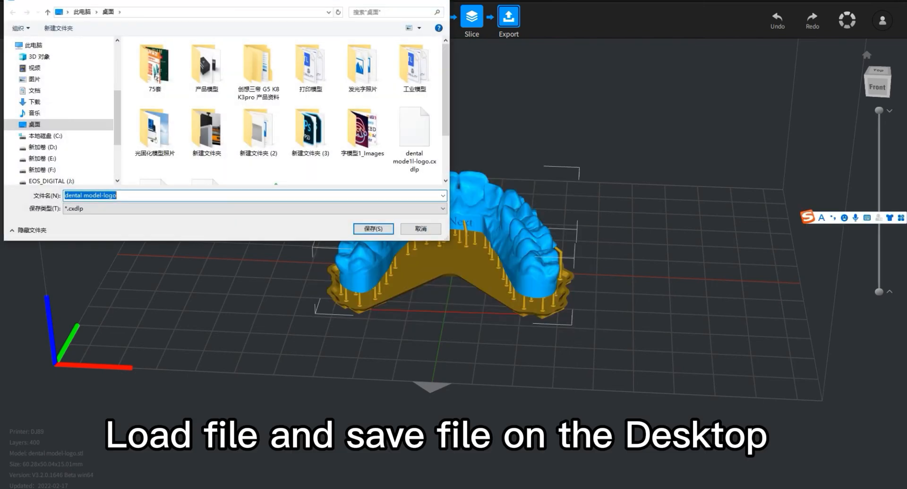
left_click(100, 195)
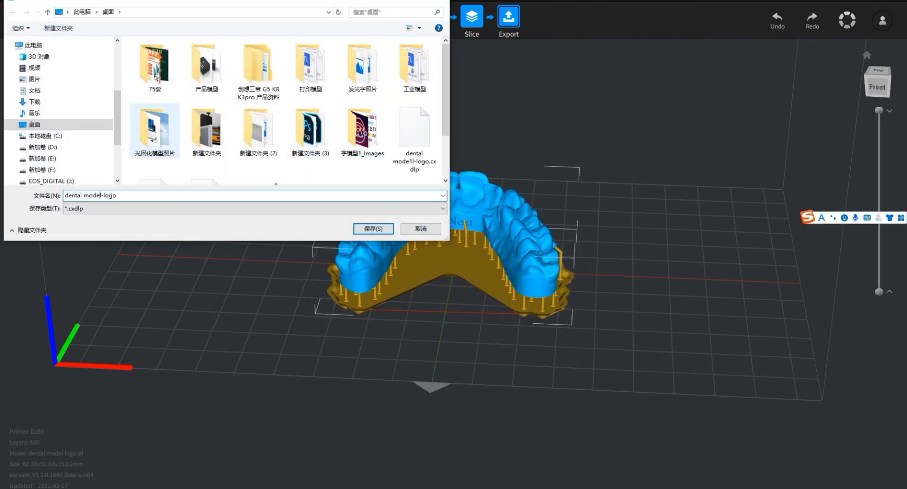
type("123")
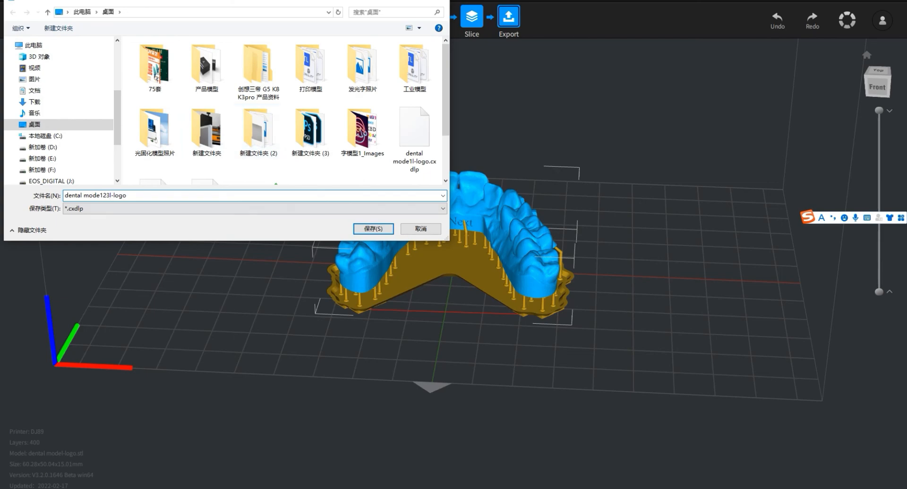
key("Return")
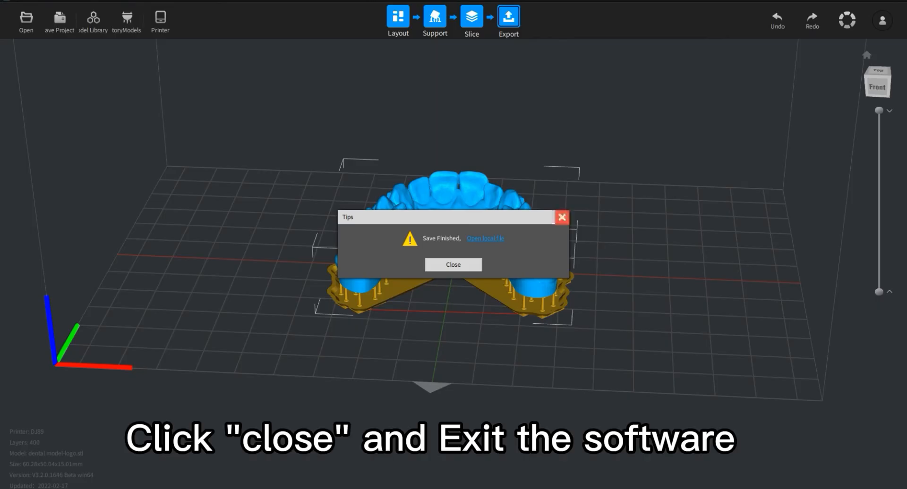
left_click(453, 265)
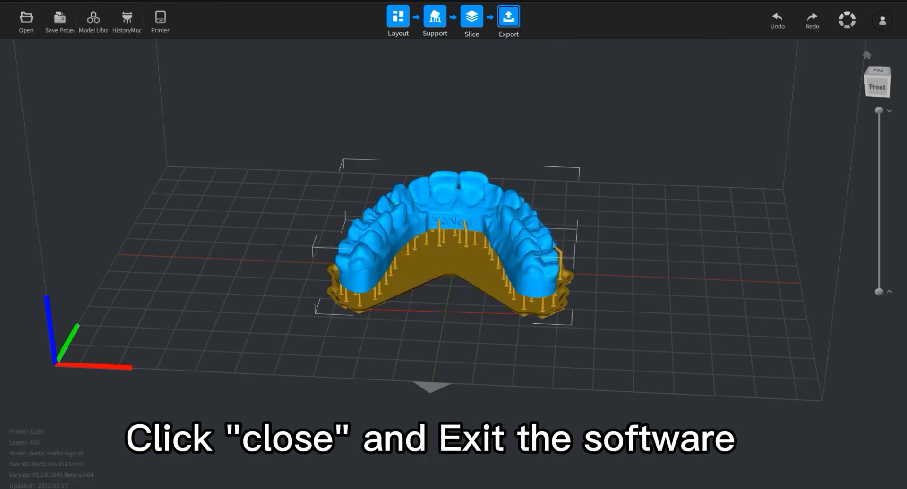